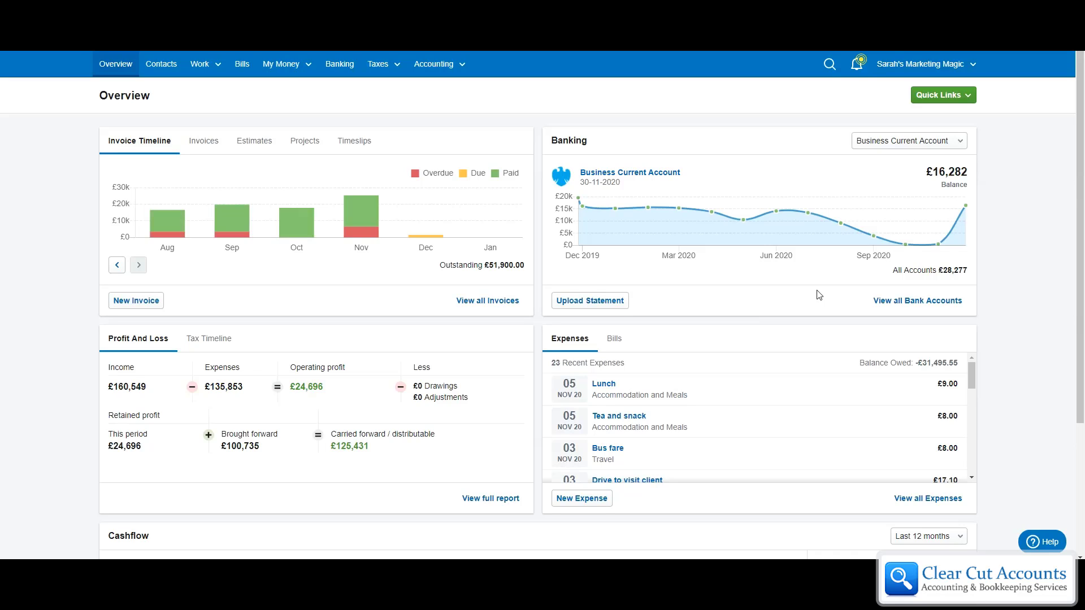
# Open the Business Current Account and browse its November 2020 transactions
pyautogui.click(616, 179)
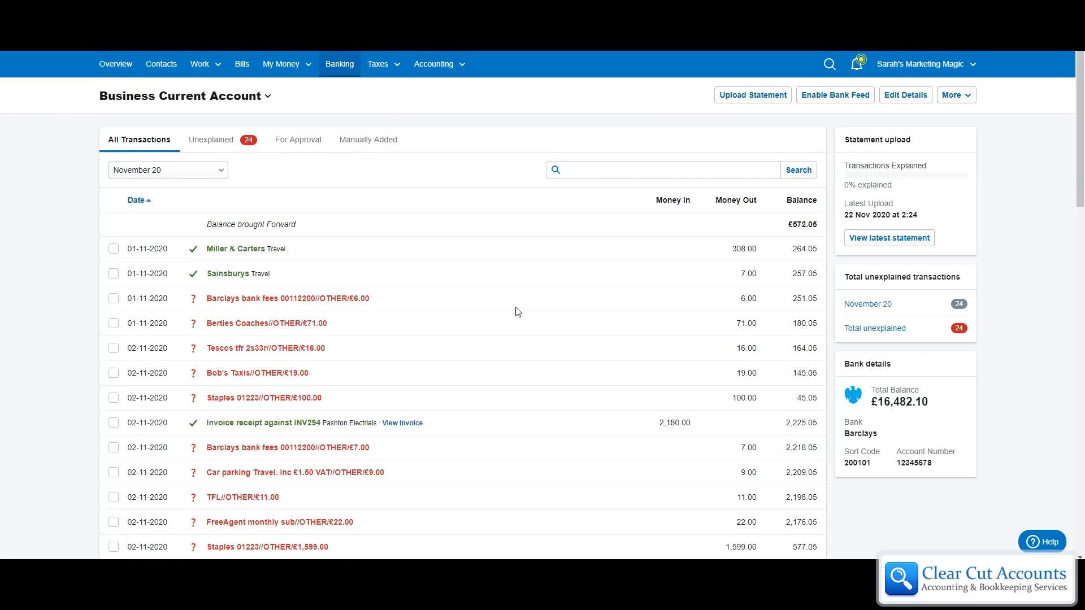
pyautogui.scroll(-5, 517, 317)
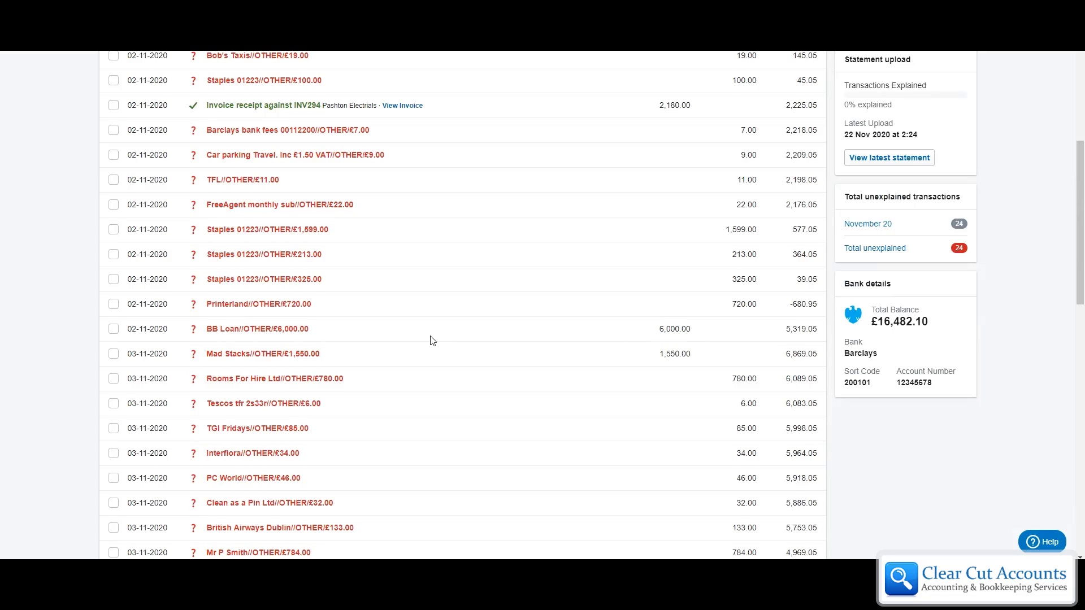
pyautogui.scroll(5, 525, 368)
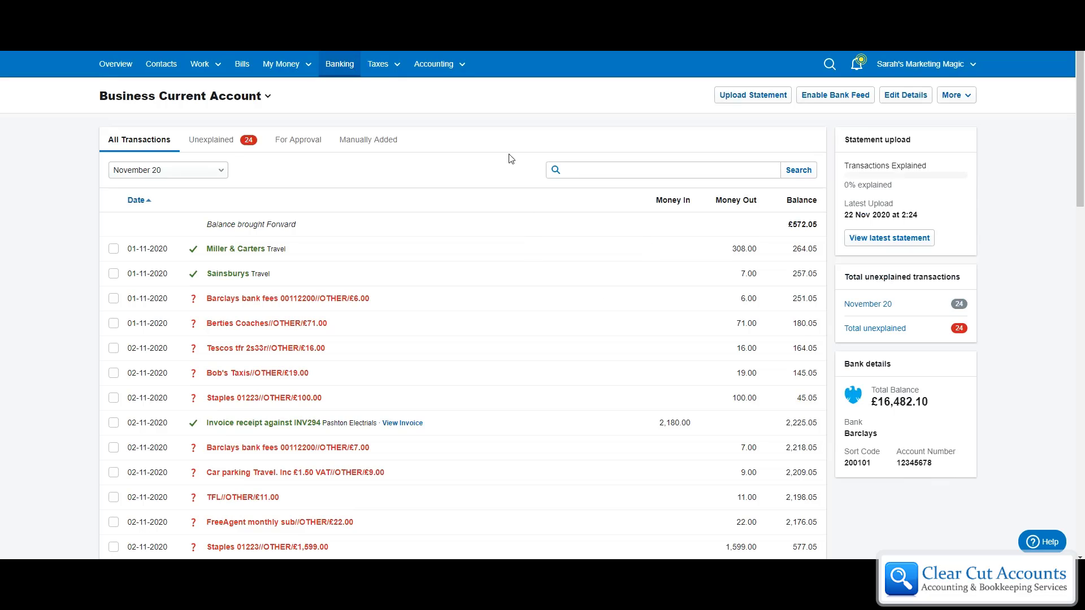
# Start a new Pounds Sterling bank account named 'Barclays Bounceback Loan' with a 0.00 opening balance
pyautogui.click(343, 69)
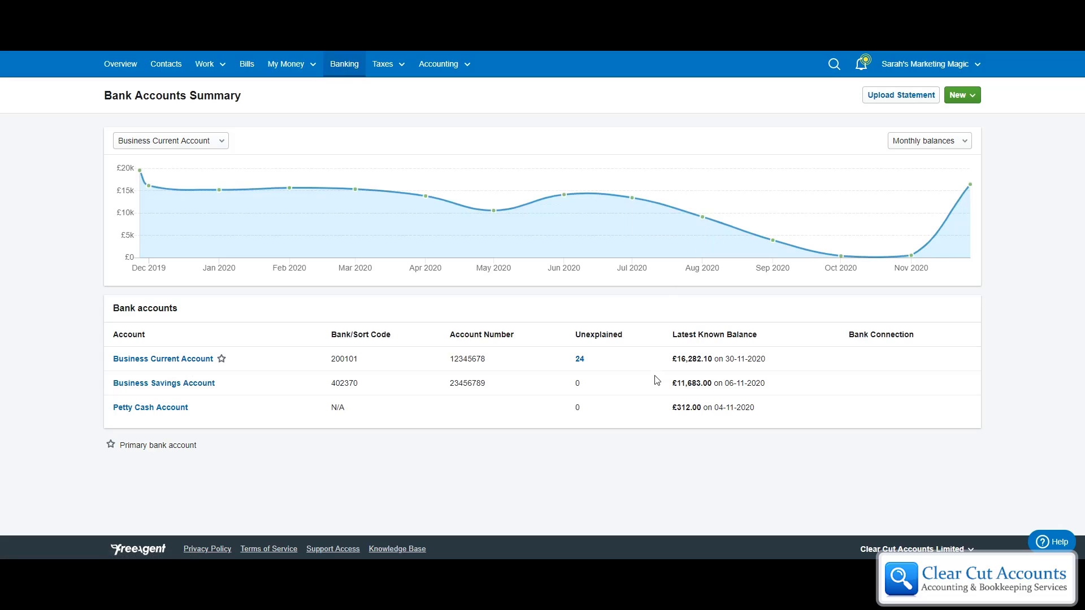
pyautogui.click(971, 97)
pyautogui.click(900, 117)
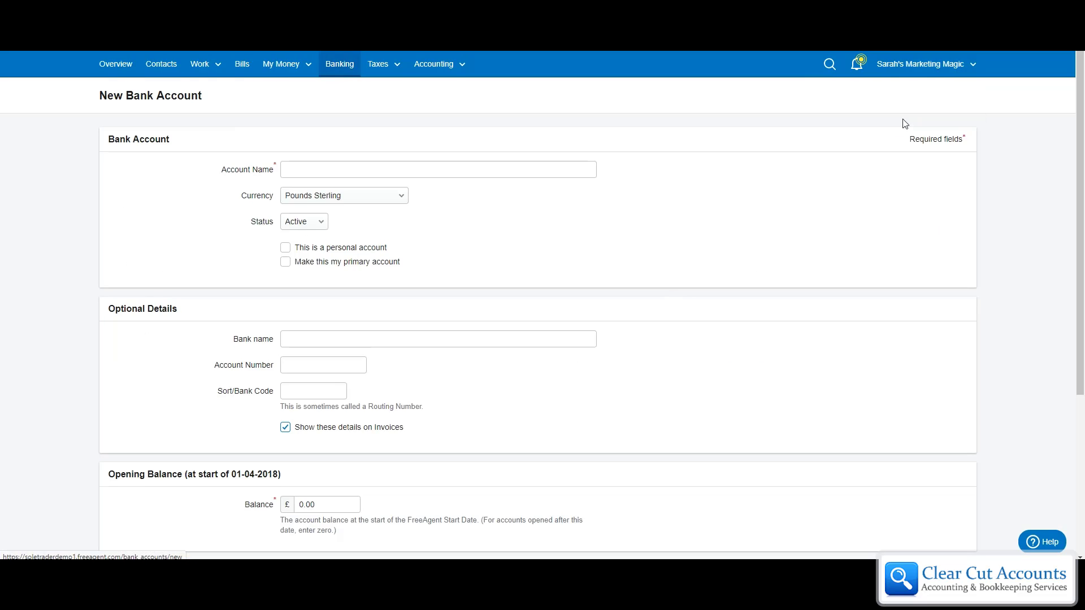
pyautogui.click(365, 168)
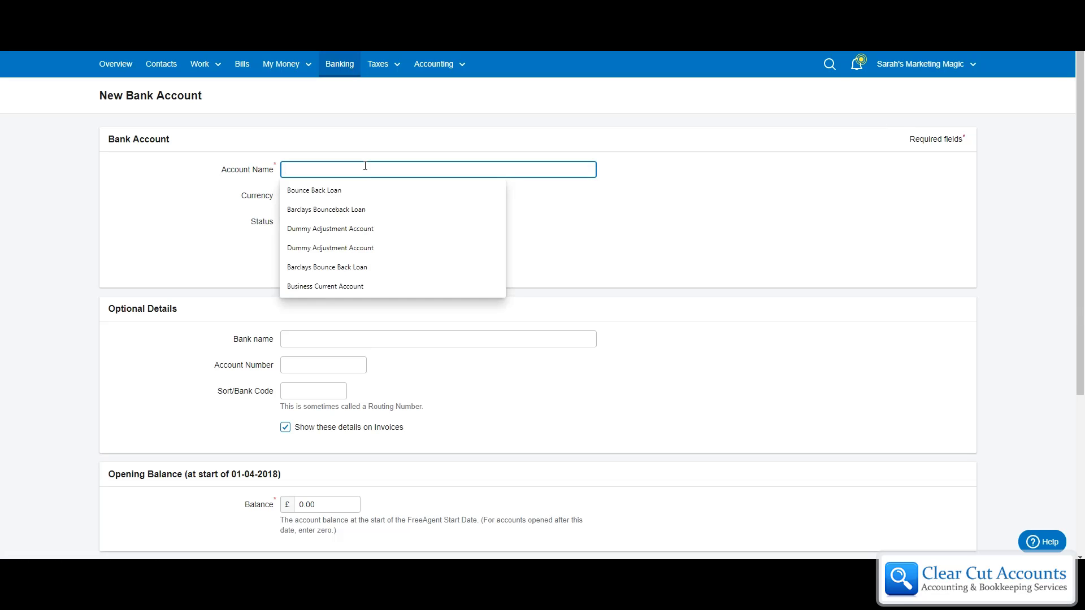
pyautogui.click(320, 209)
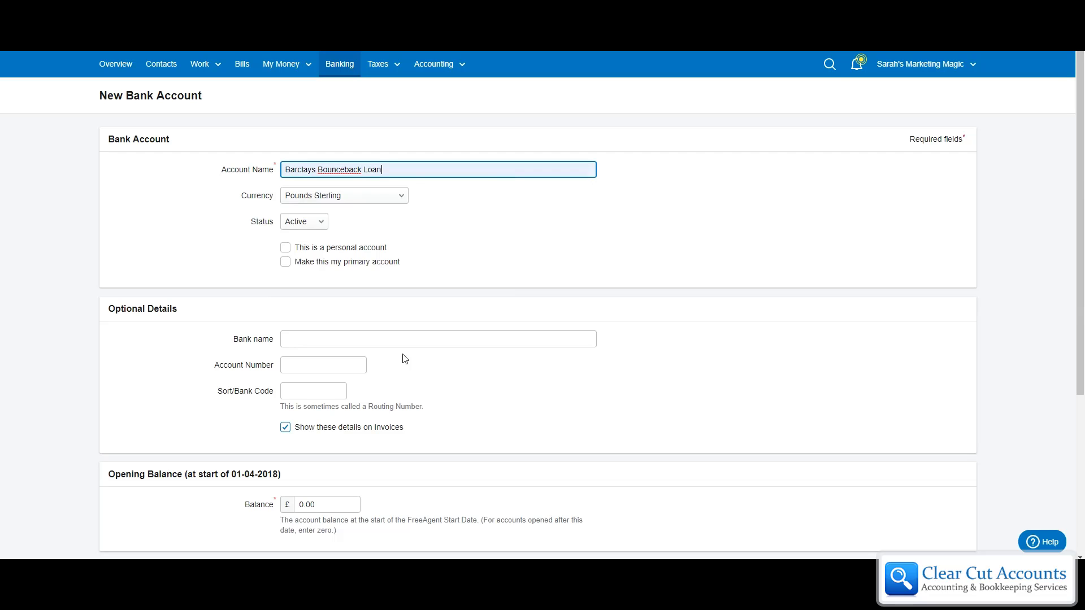
pyautogui.scroll(-4, 405, 359)
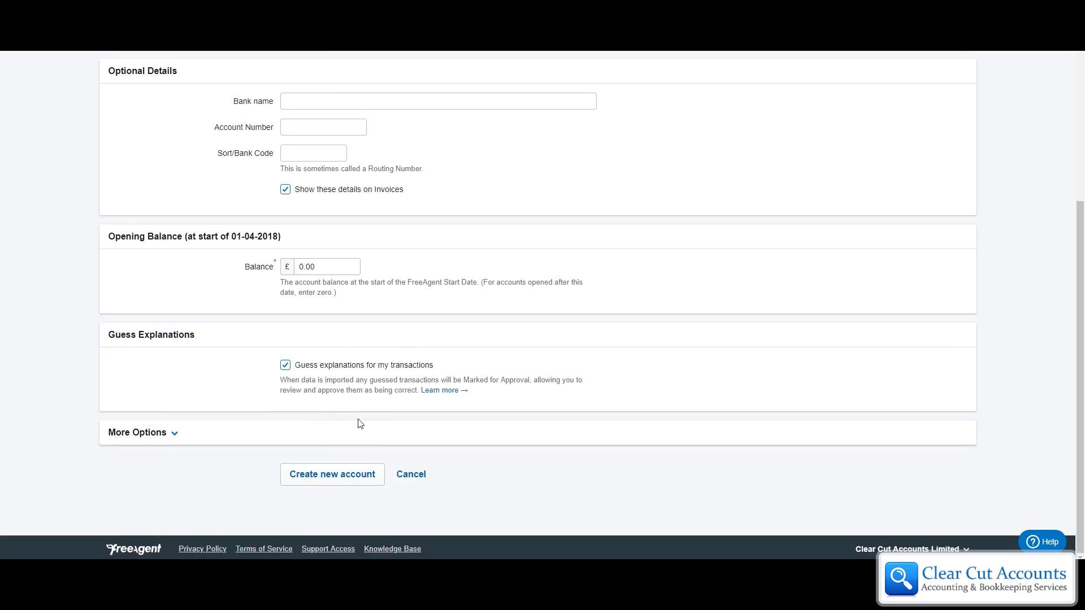
# Create the Barclays Bounceback Loan account, then return to the Business Current Account
pyautogui.click(354, 482)
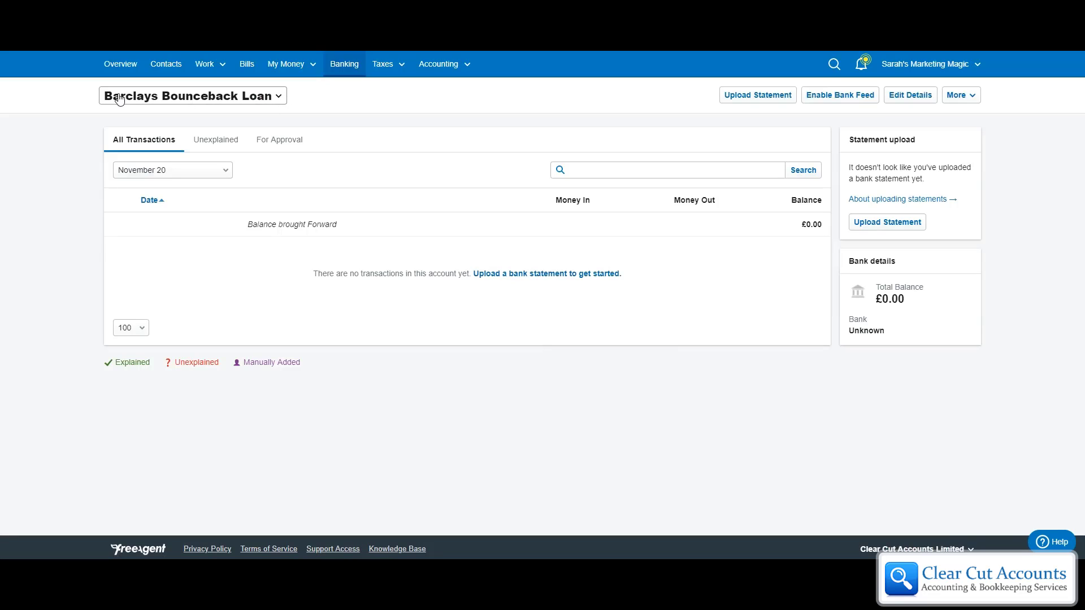
pyautogui.click(279, 99)
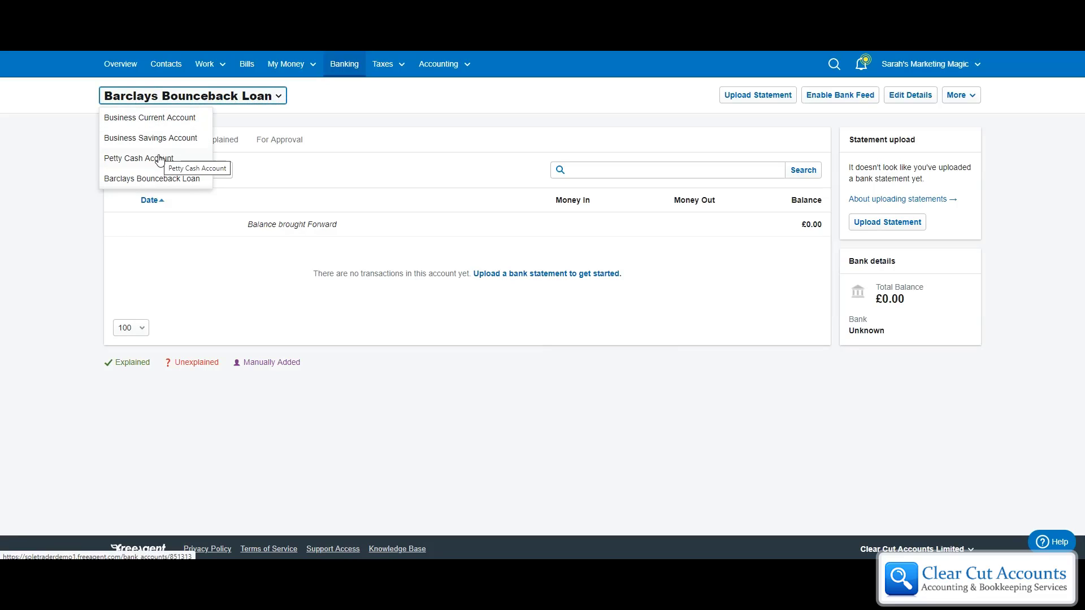
pyautogui.click(160, 123)
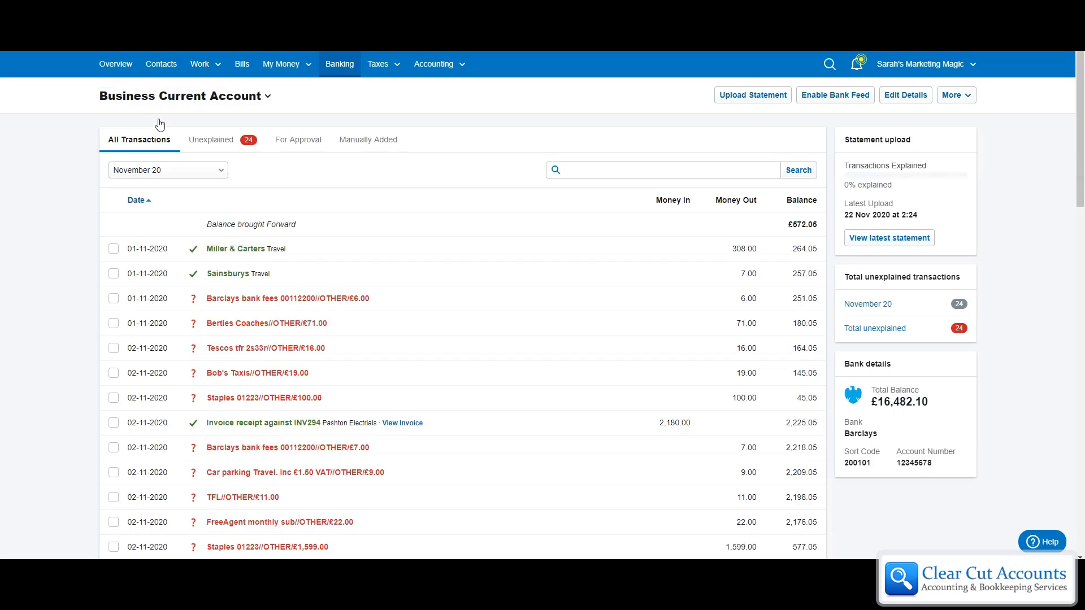
# Explain the £6,000 BB Loan receipt as a transfer from Barclays Bounceback Loan
pyautogui.scroll(-5, 427, 298)
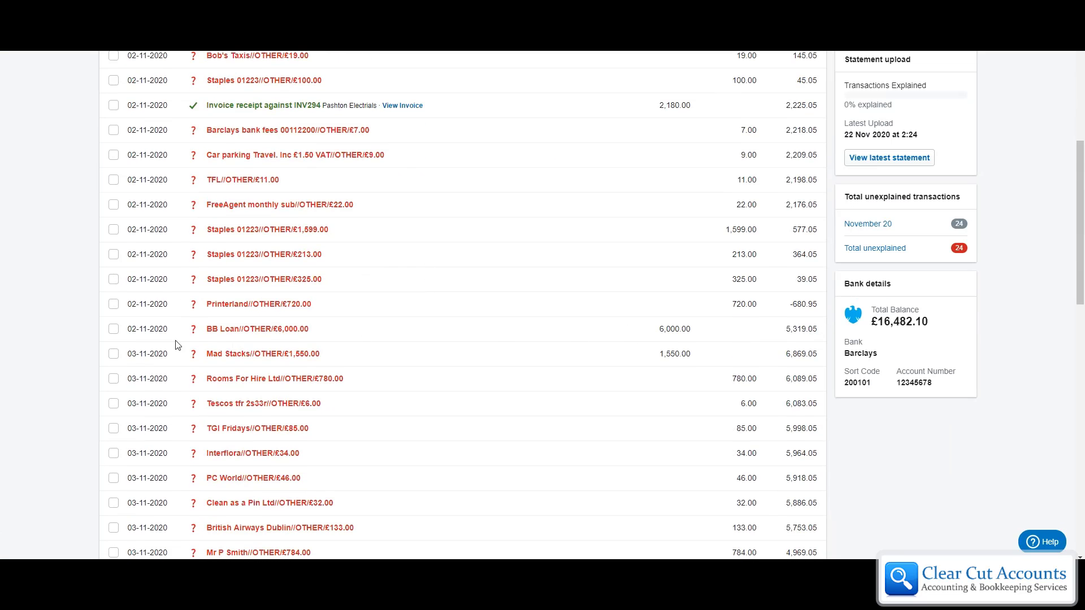
pyautogui.click(220, 330)
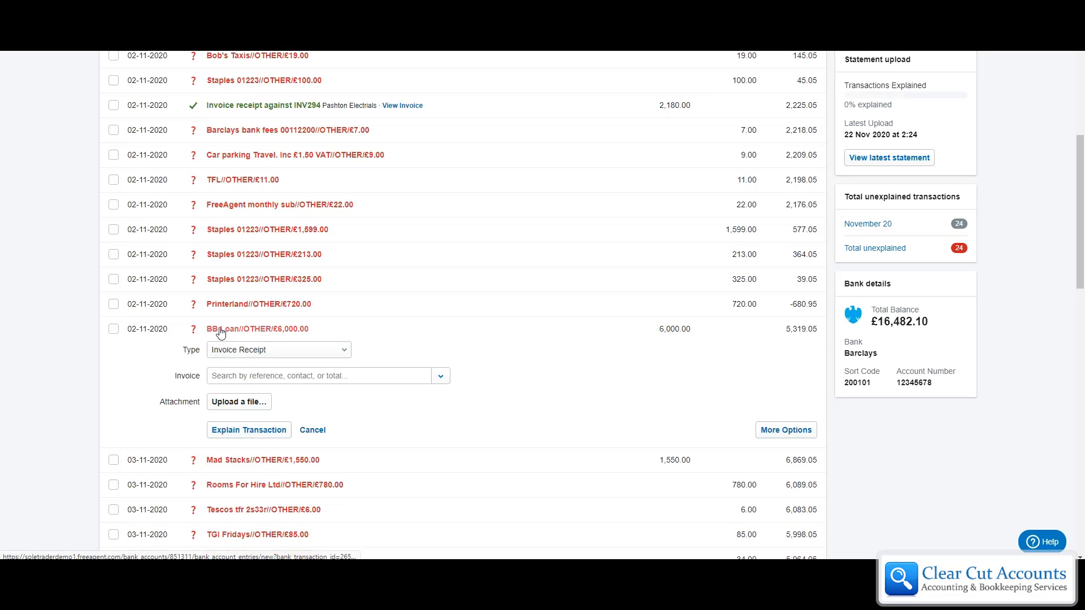
pyautogui.scroll(-3, 220, 332)
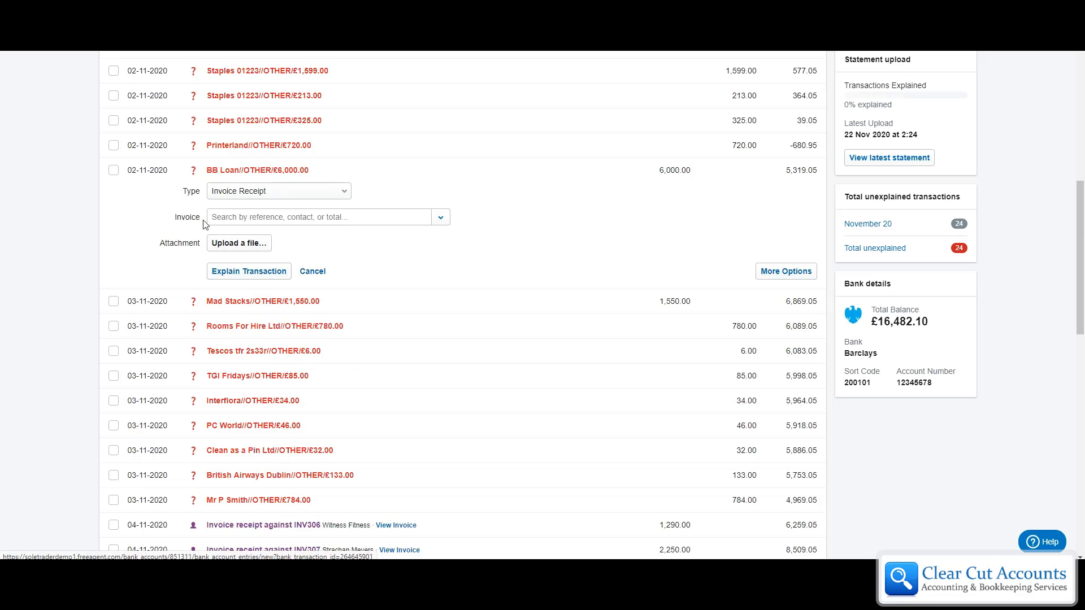
pyautogui.click(284, 194)
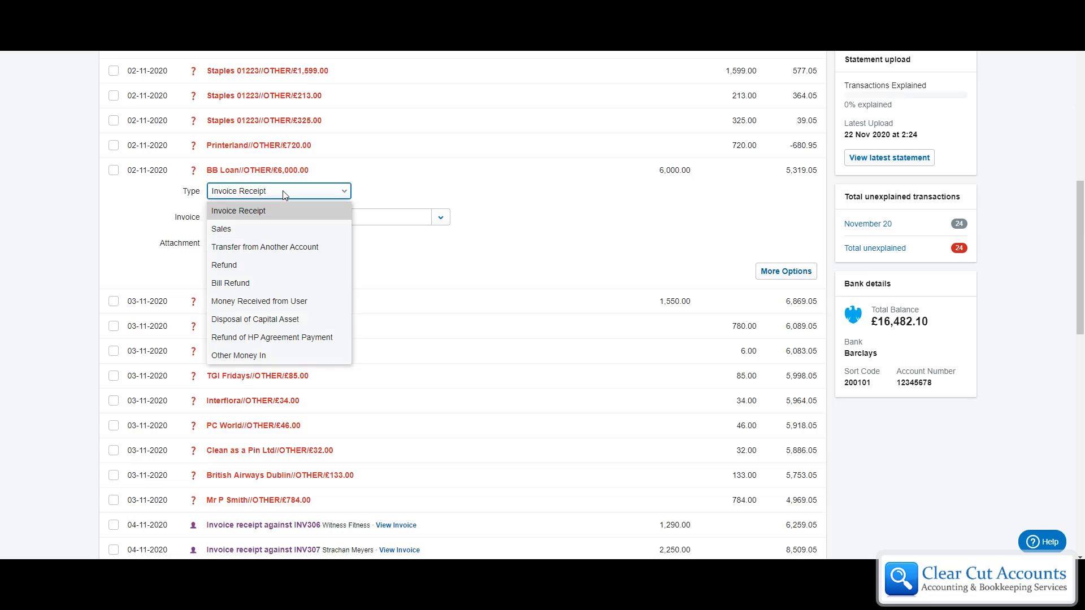
pyautogui.click(272, 249)
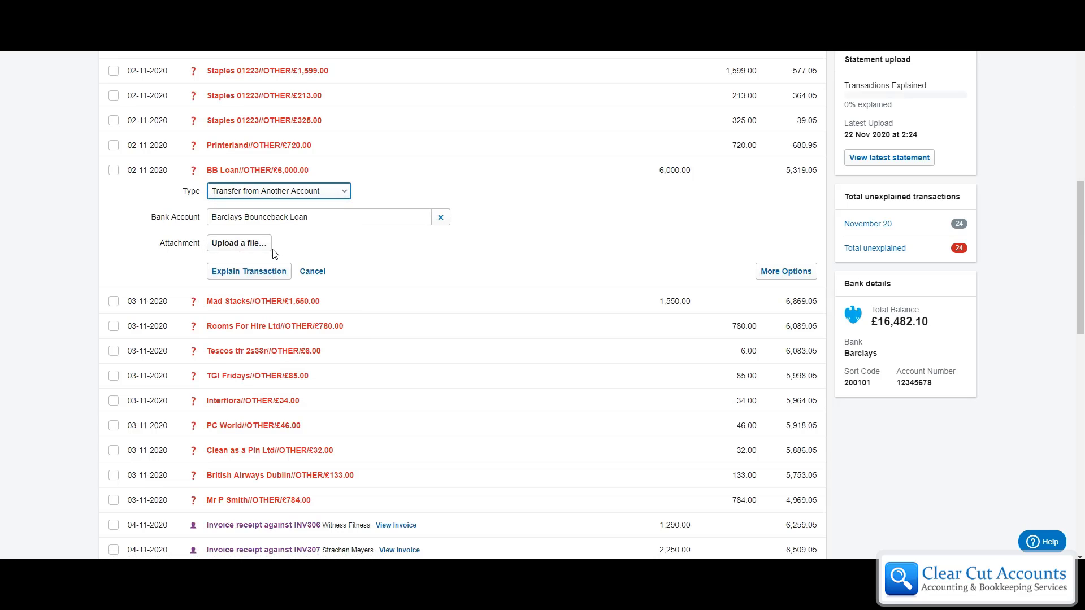
pyautogui.click(441, 219)
pyautogui.click(441, 218)
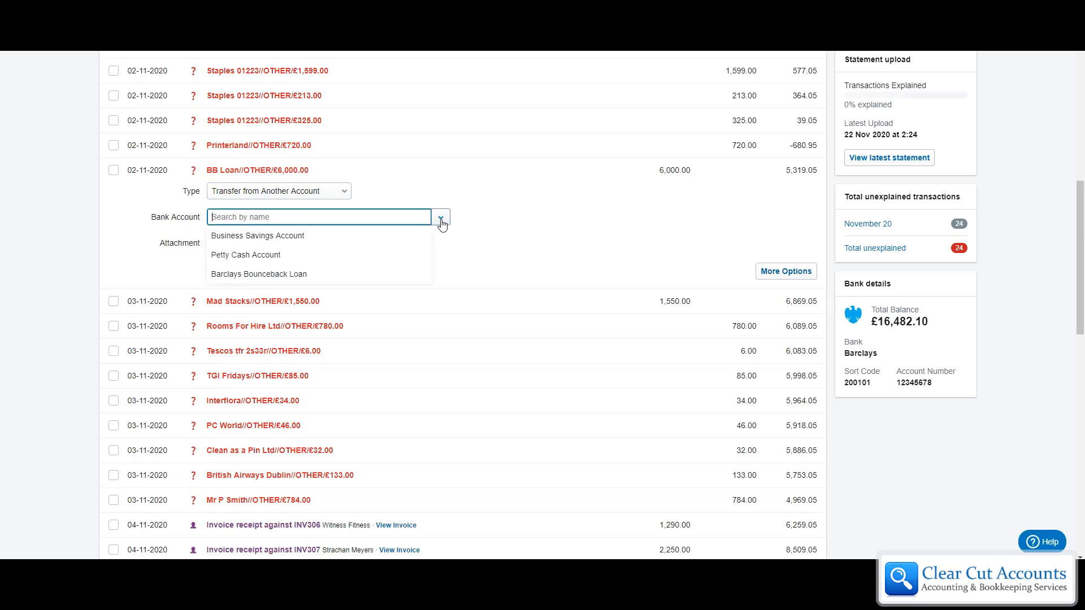
pyautogui.click(279, 275)
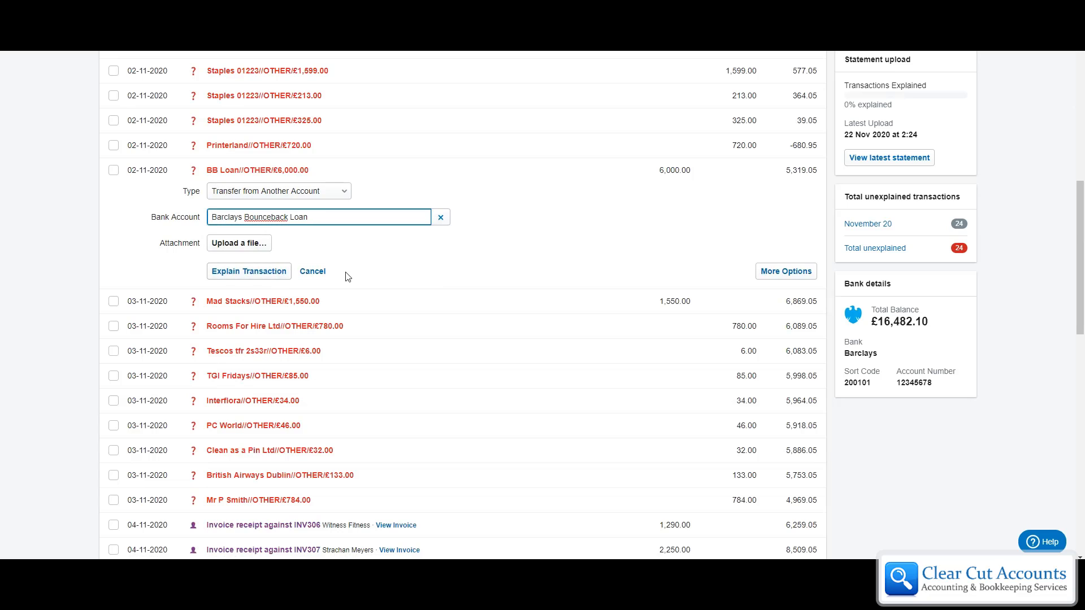
pyautogui.click(249, 272)
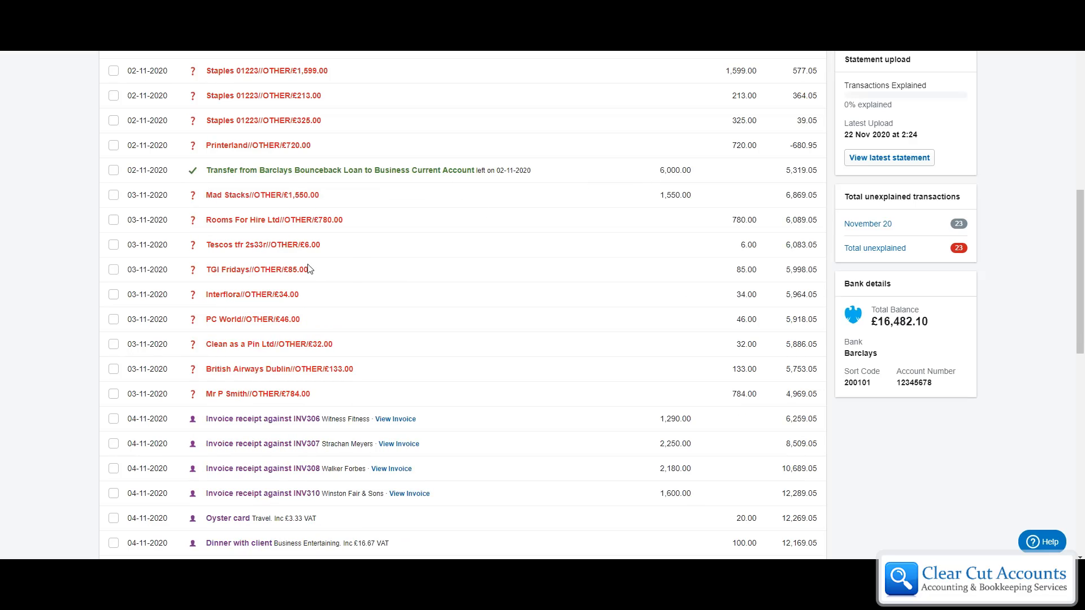
# Switch from the Business Current Account to the Barclays Bounceback Loan account
pyautogui.scroll(2, 348, 285)
pyautogui.scroll(8, 347, 285)
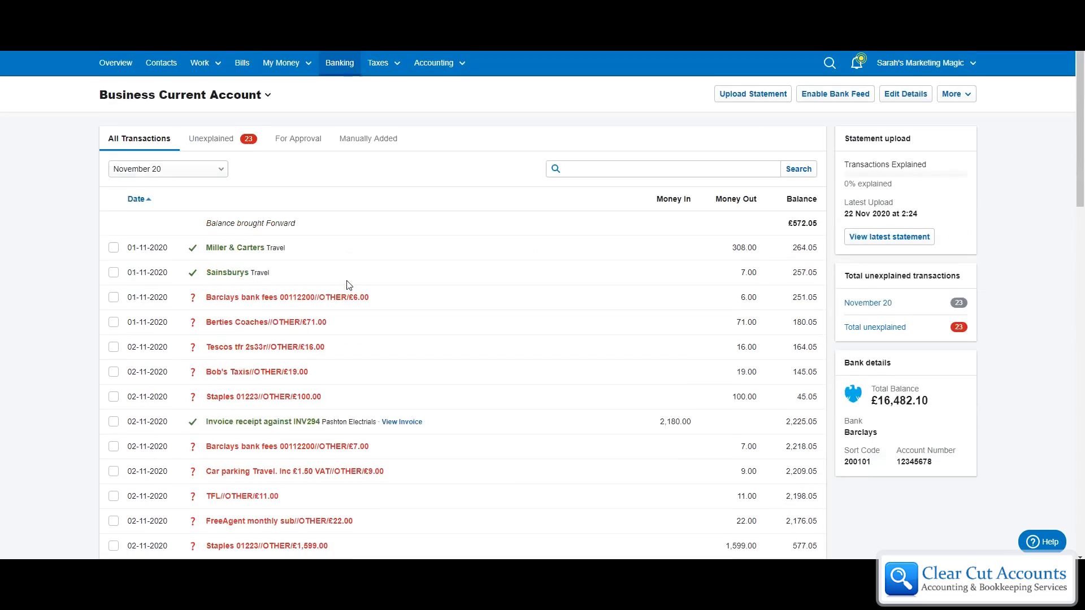
pyautogui.click(268, 96)
pyautogui.click(133, 179)
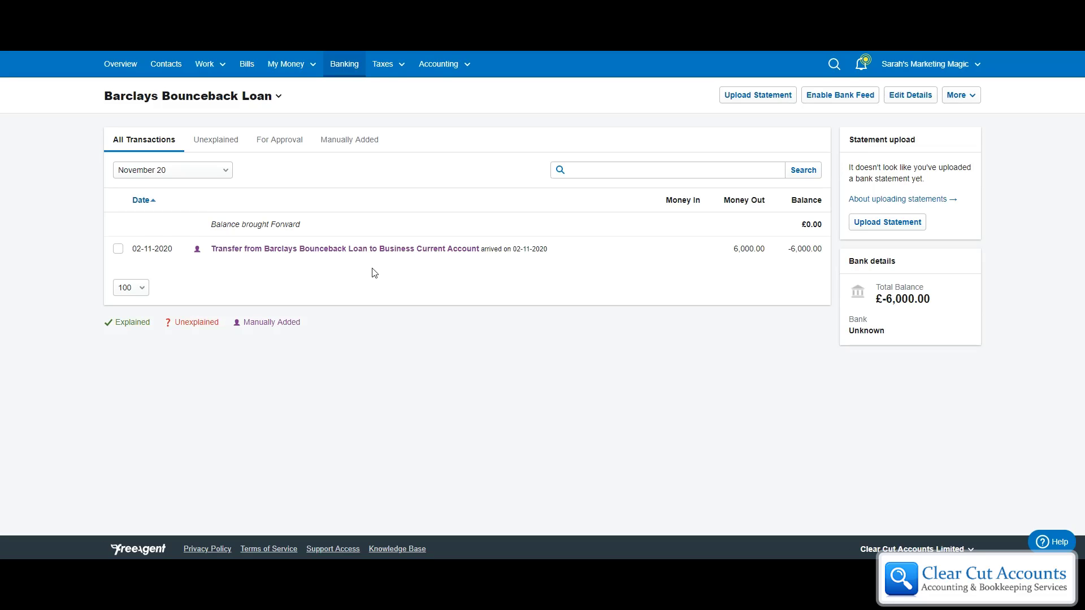
# Start a manual Payment on the loan account dated 30 November 2020
pyautogui.click(967, 96)
pyautogui.click(910, 118)
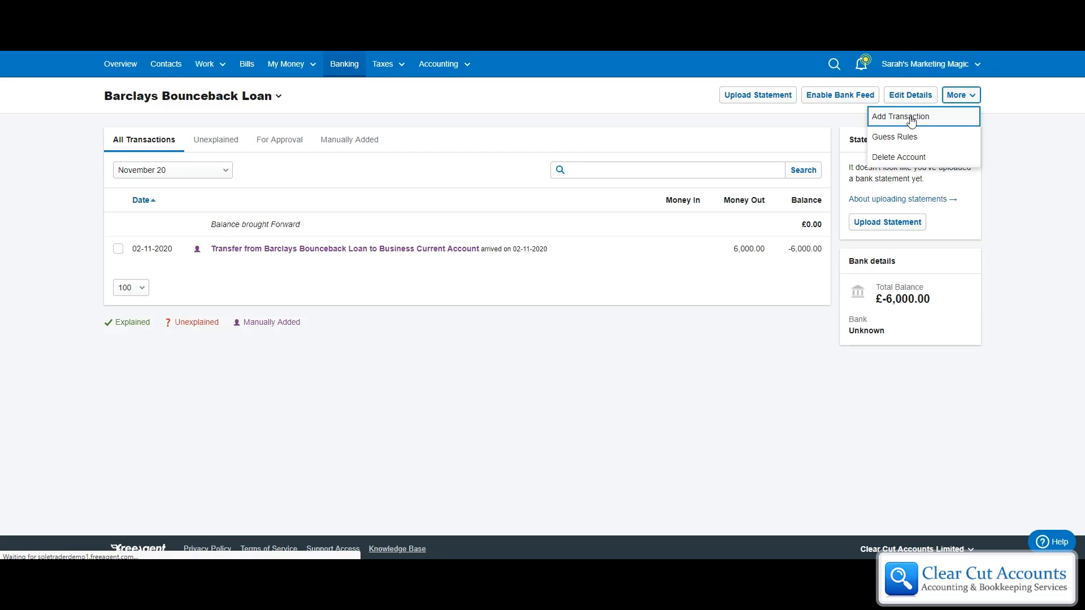
pyautogui.click(404, 190)
pyautogui.click(347, 239)
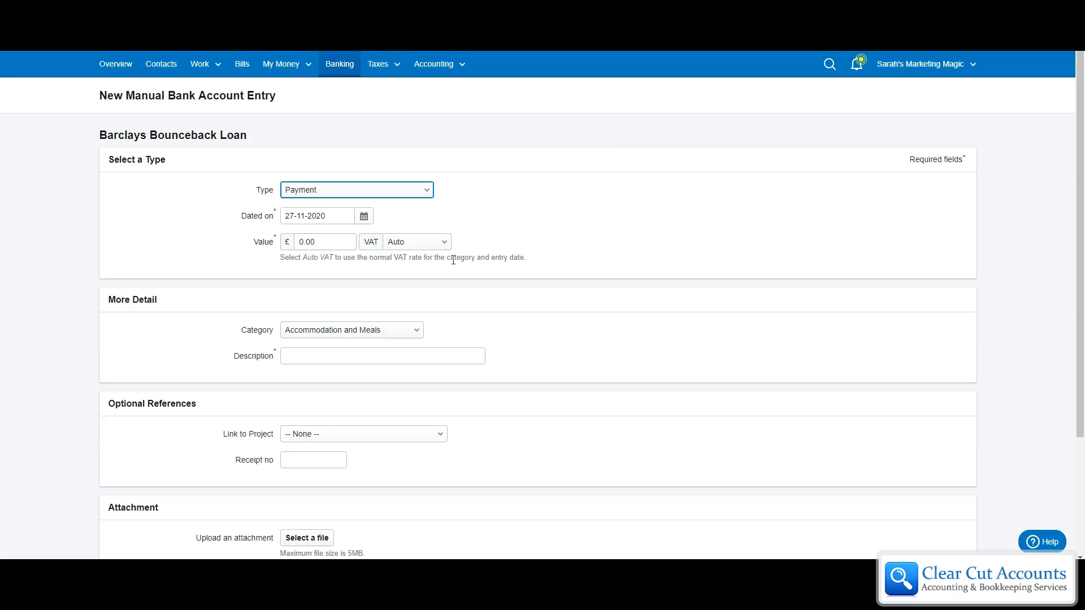
pyautogui.scroll(-2, 453, 261)
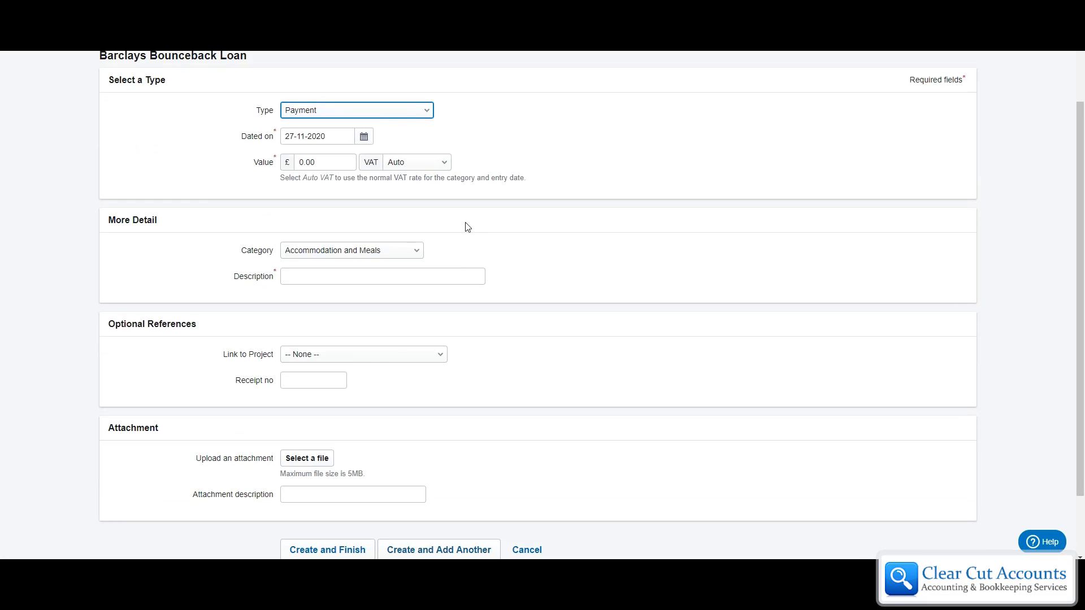
pyautogui.click(363, 137)
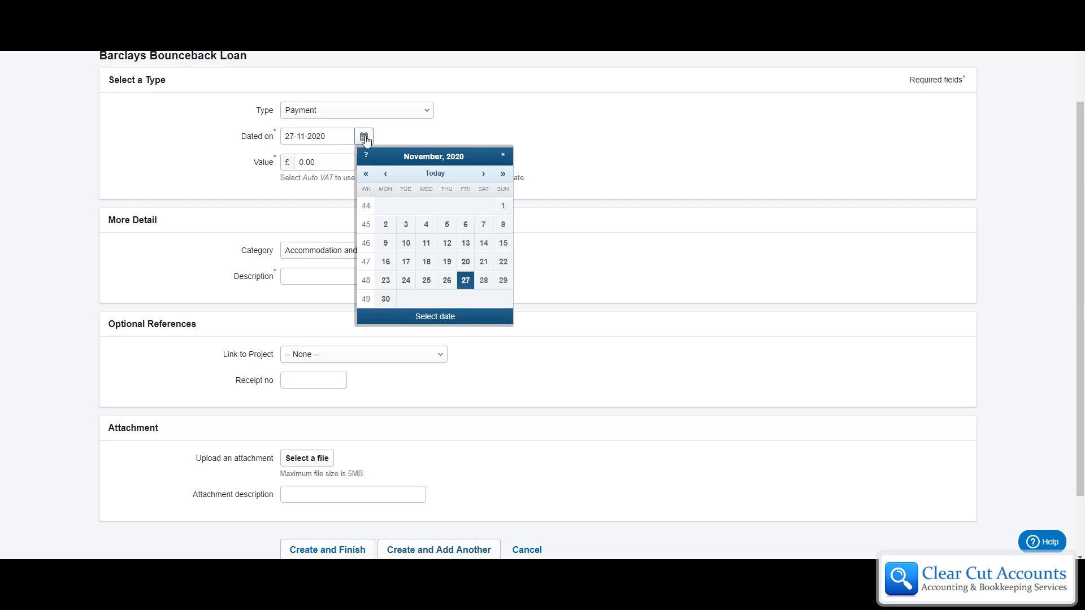
pyautogui.click(386, 299)
# Set the payment value to 50.00 with a 0% VAT rate
pyautogui.click(287, 163)
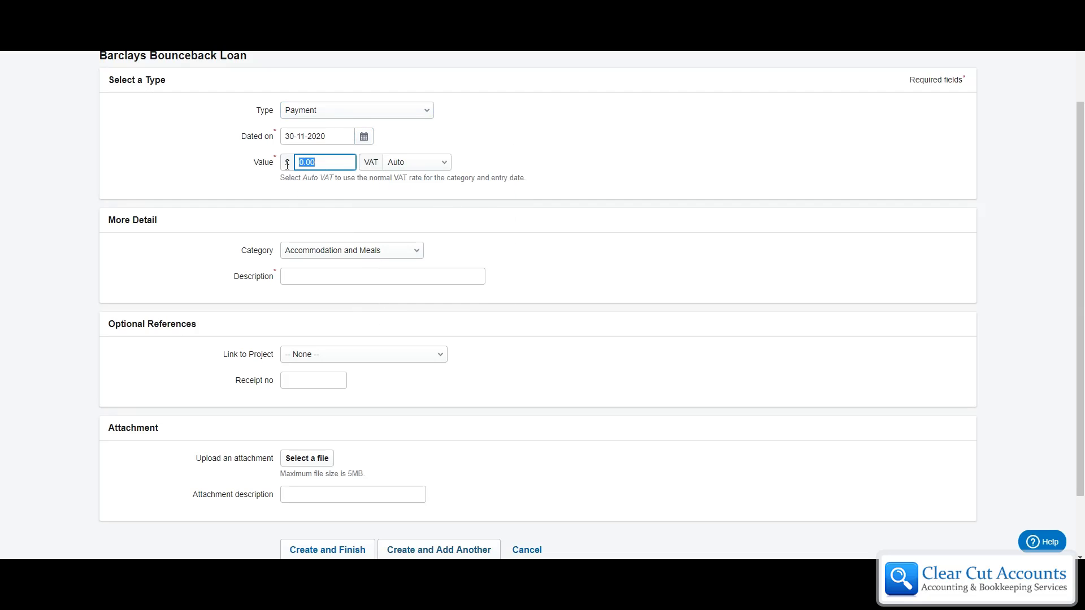
pyautogui.write('50.00')
pyautogui.click(572, 182)
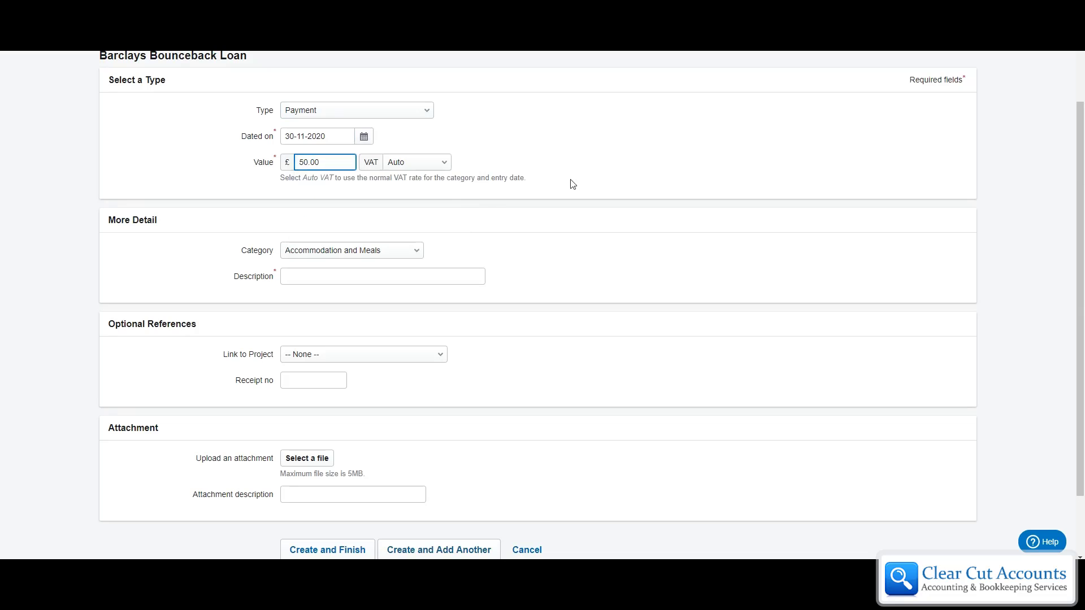
pyautogui.click(439, 169)
pyautogui.click(419, 238)
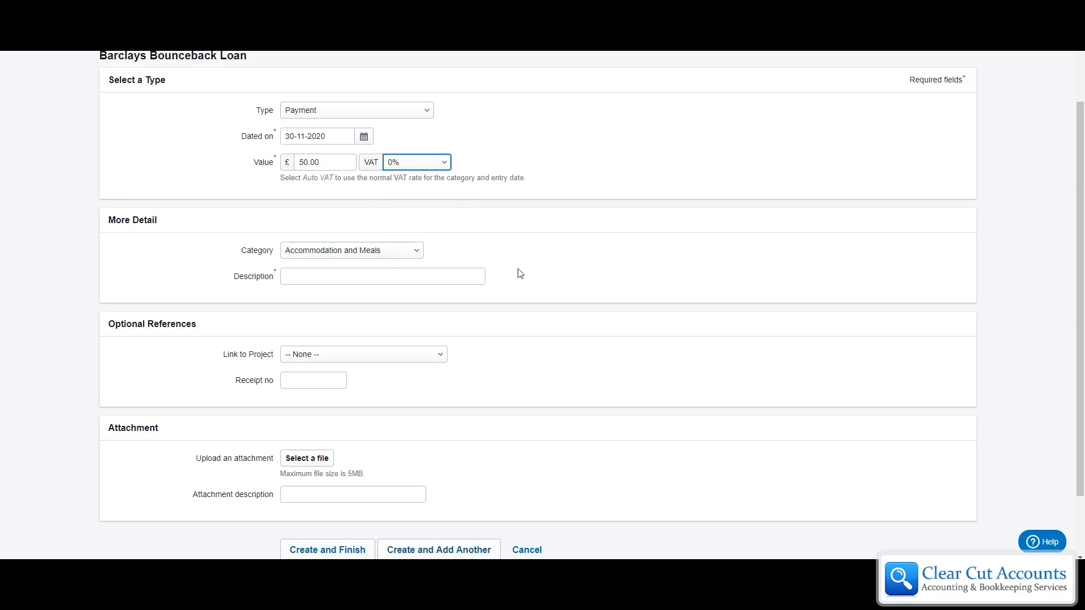
# Categorise it as Bank/Finance Charges with description 'Barclays Loan Interest'
pyautogui.click(314, 254)
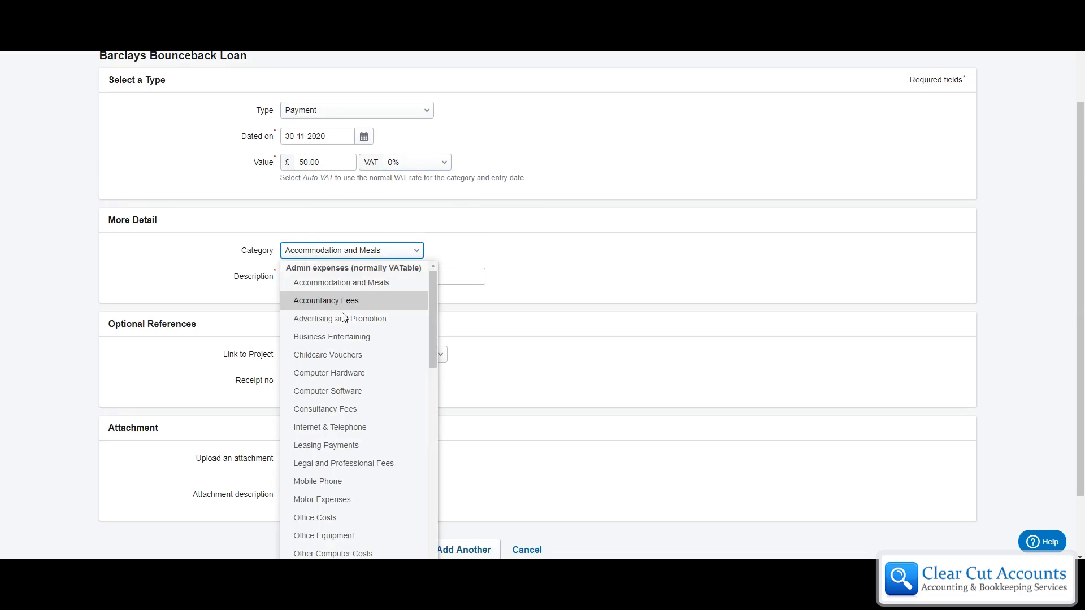
pyautogui.scroll(-5, 361, 395)
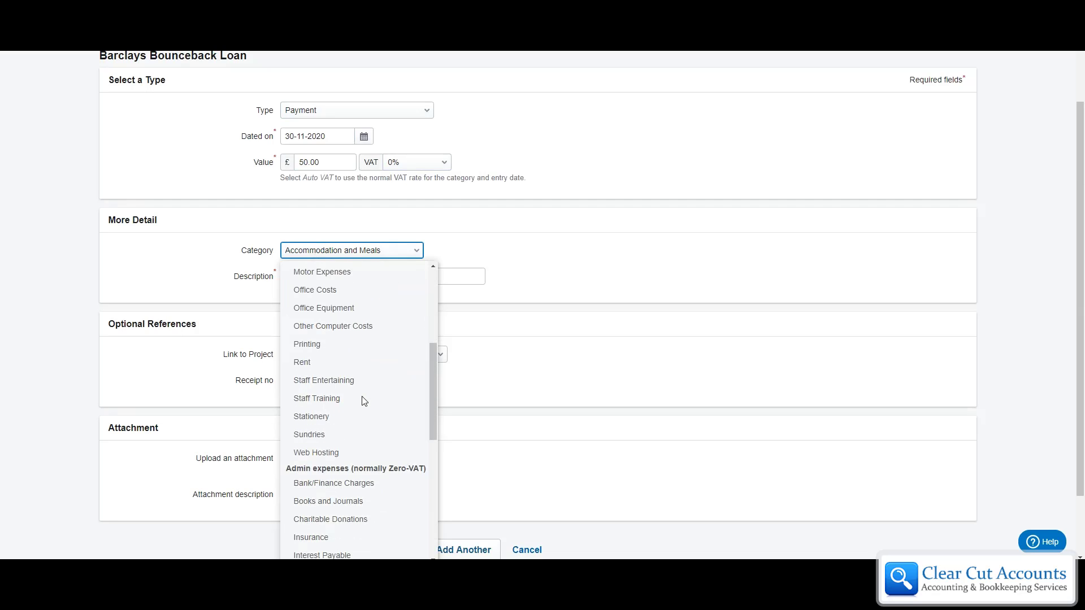
pyautogui.scroll(-1, 363, 400)
pyautogui.scroll(-1, 364, 399)
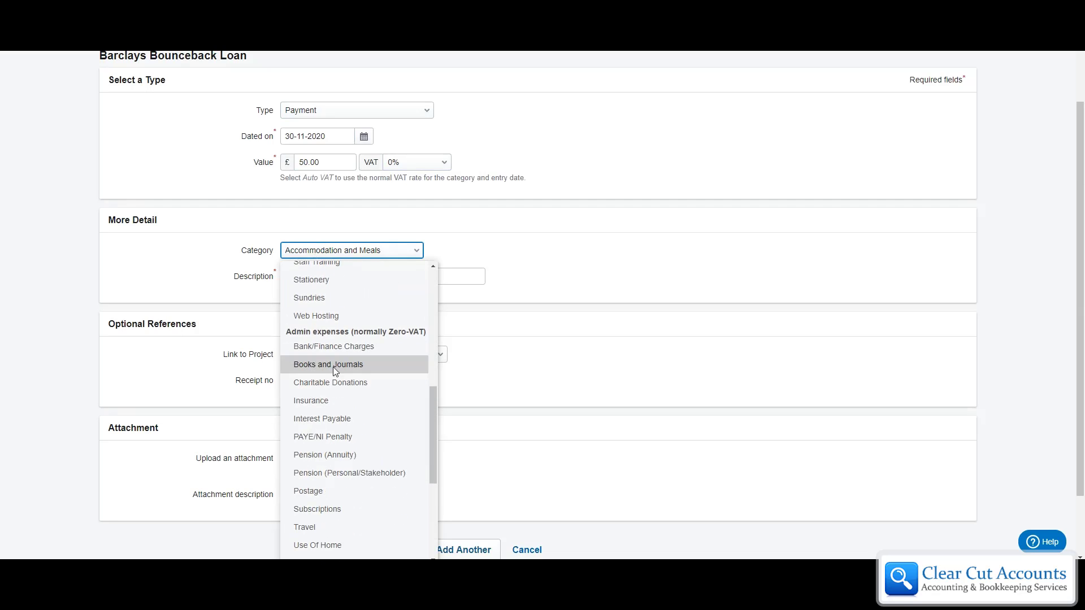
pyautogui.click(346, 347)
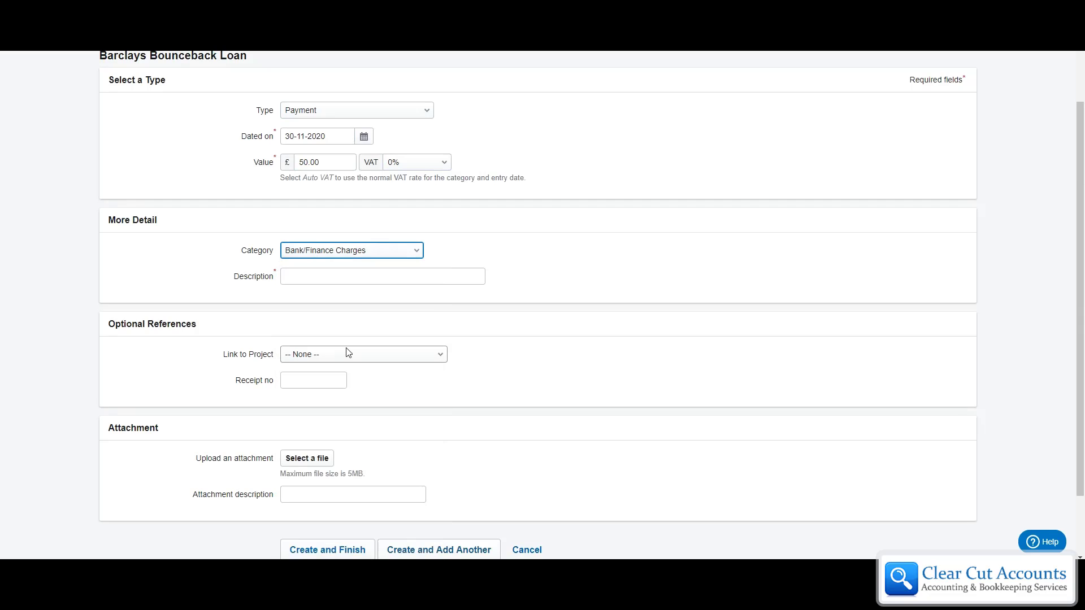
pyautogui.click(308, 276)
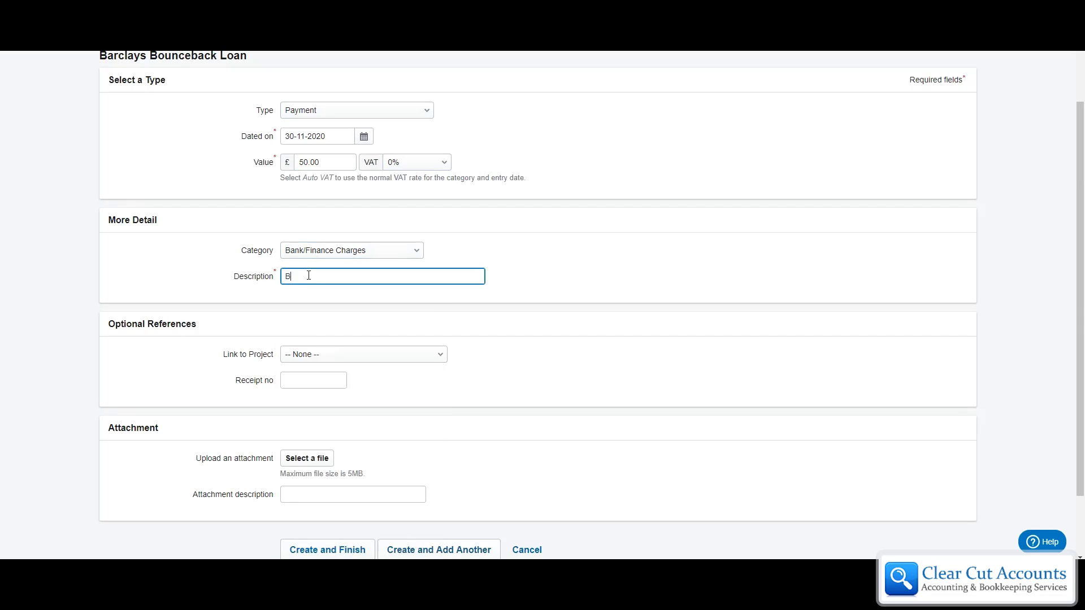
pyautogui.write('Barclays Loan Inter')
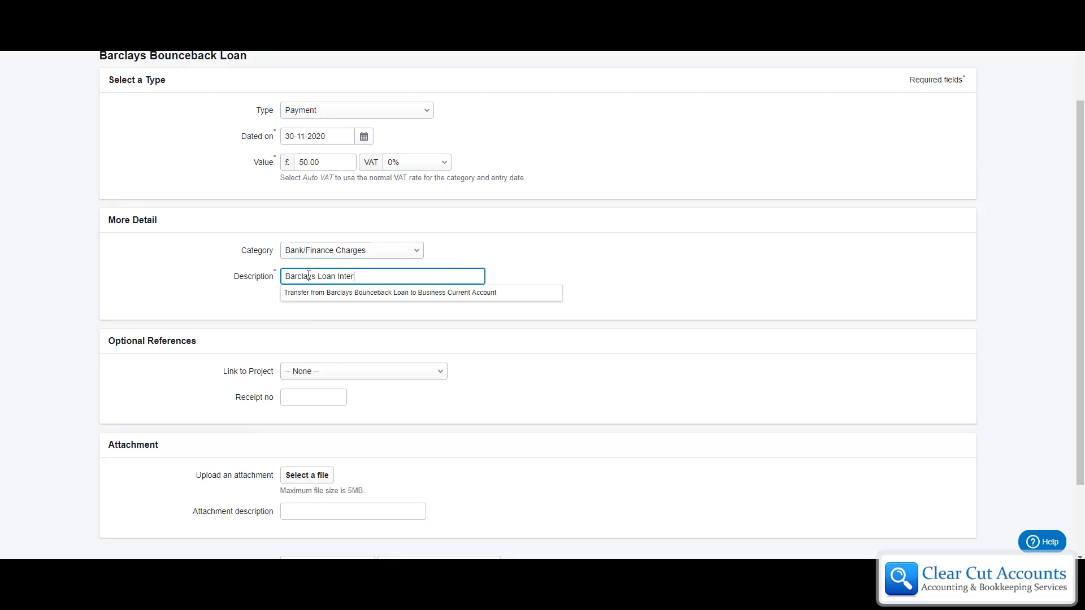
pyautogui.write('est')
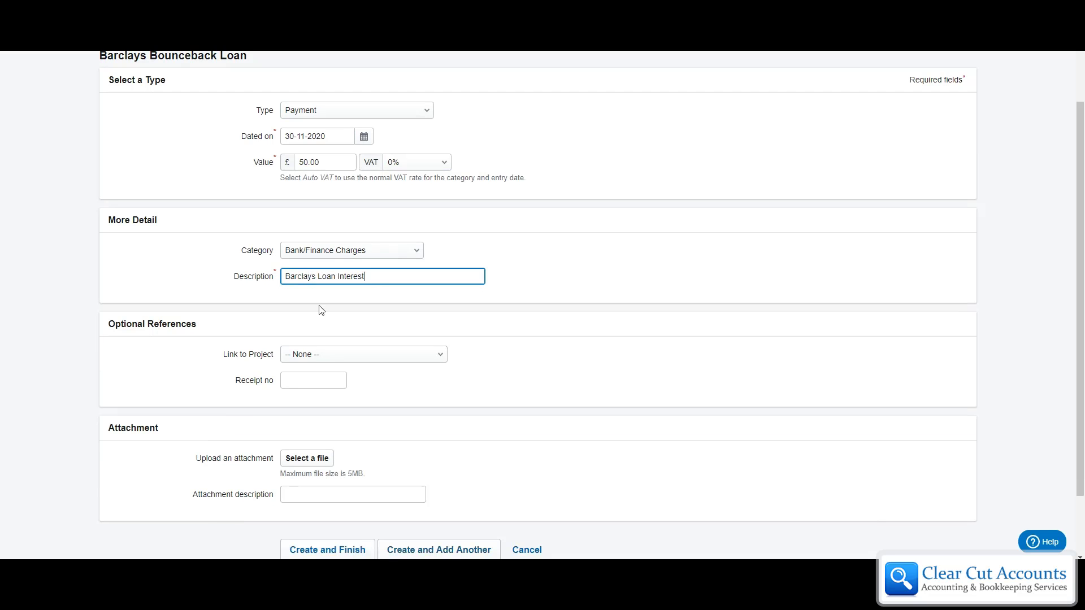
pyautogui.click(317, 310)
pyautogui.scroll(-2, 320, 309)
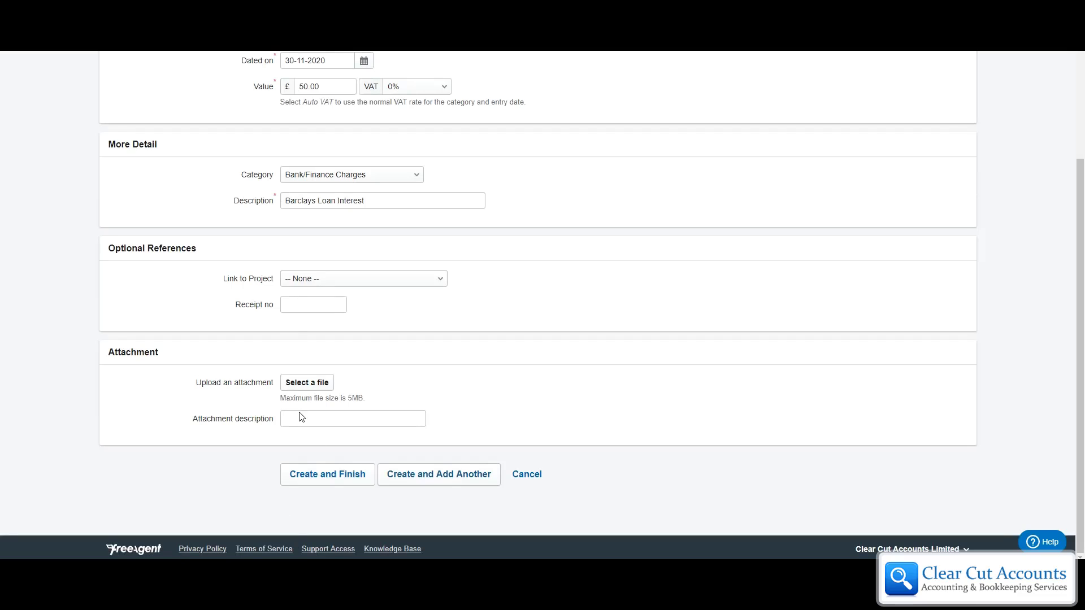
# Save the Barclays Loan Interest payment, bringing the loan balance to -6,050.00
pyautogui.click(317, 478)
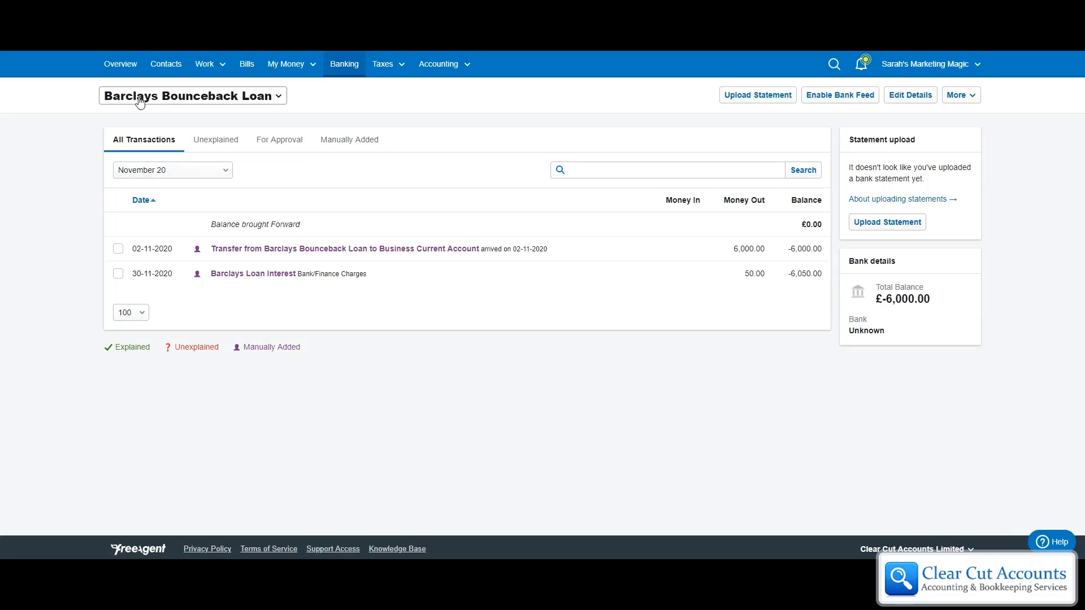
# Switch to the Business Current Account and find the BB Loan repay line
pyautogui.click(277, 98)
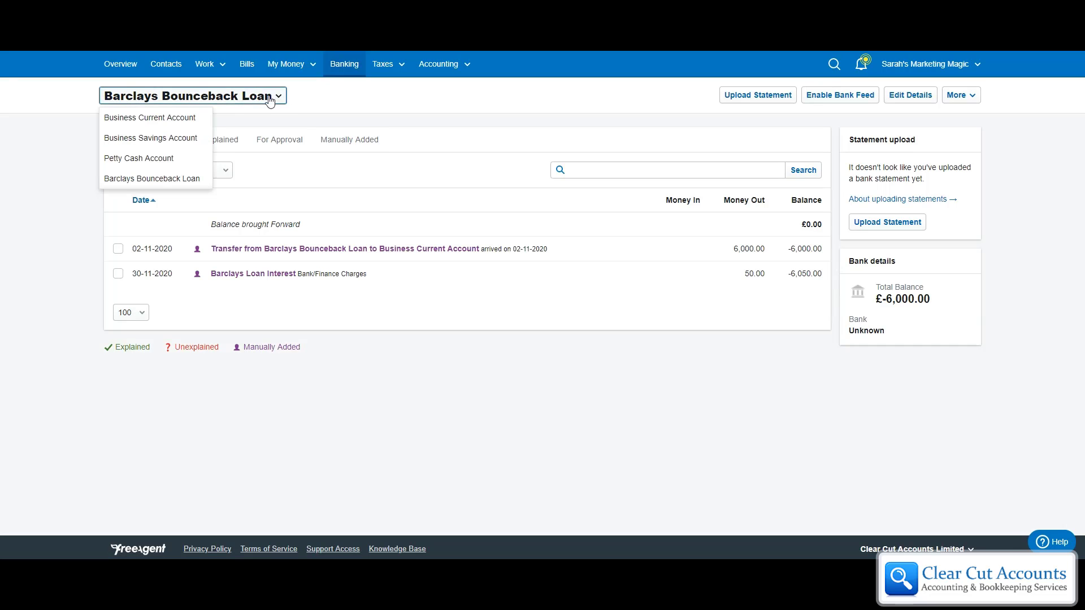
pyautogui.click(140, 122)
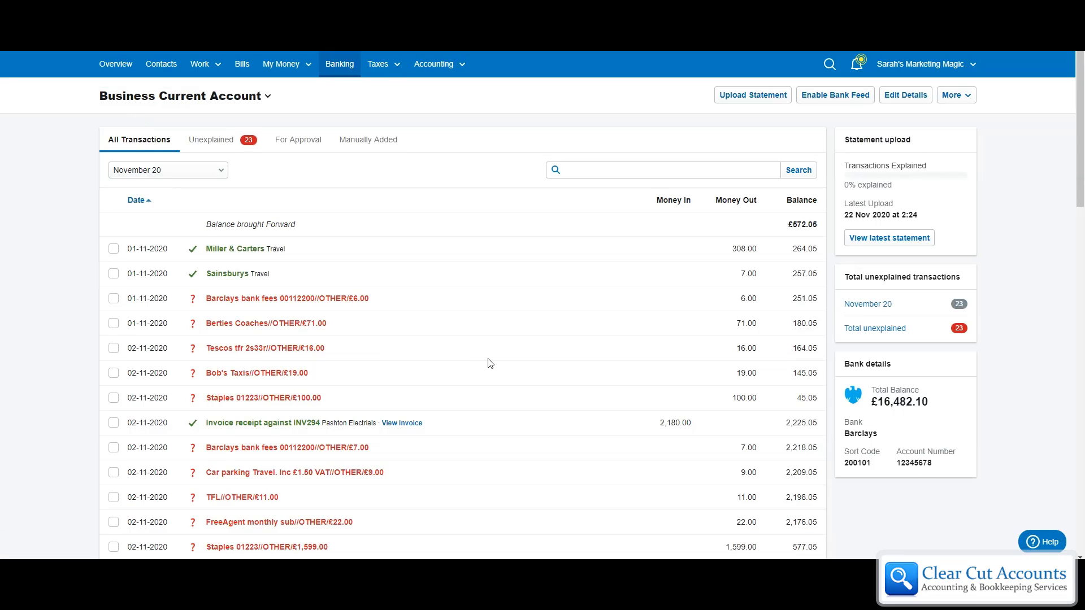
pyautogui.scroll(-20, 490, 362)
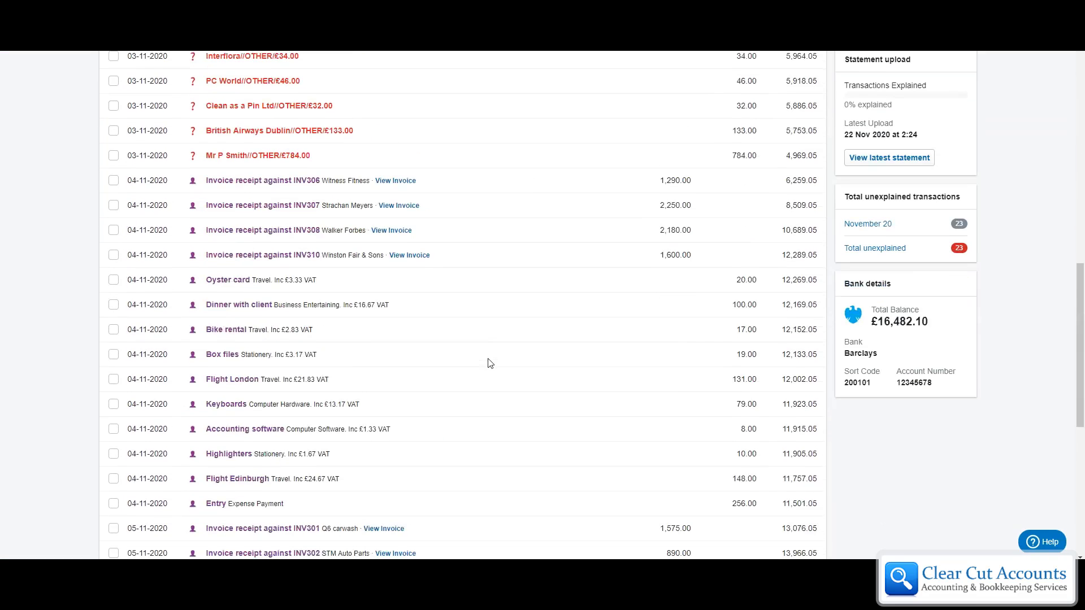
pyautogui.scroll(-1, 489, 363)
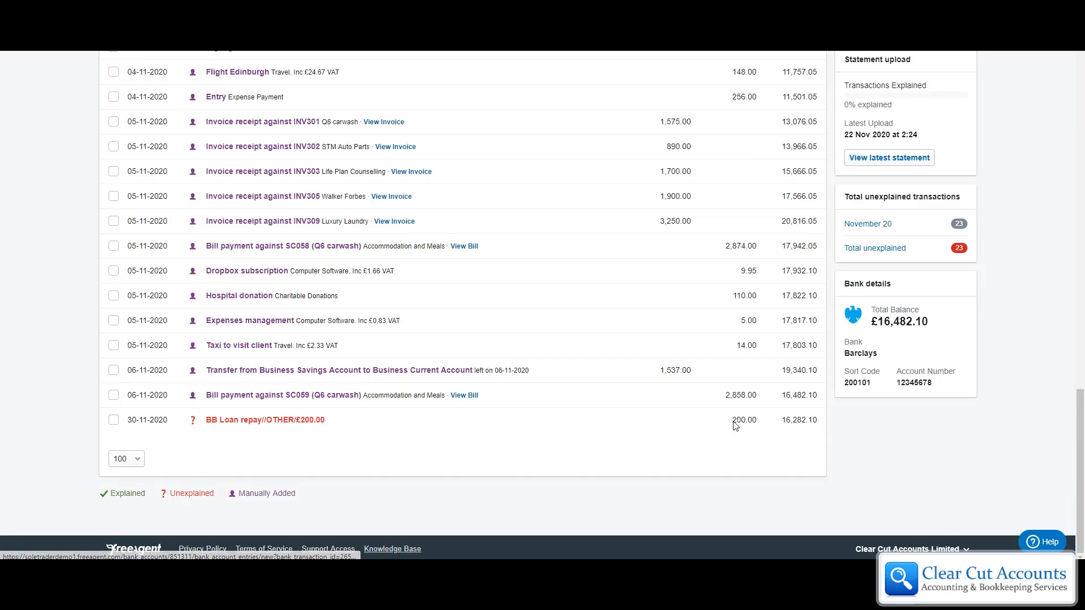
# Explain the £200 BB Loan repay as a transfer to Barclays Bounceback Loan
pyautogui.click(268, 421)
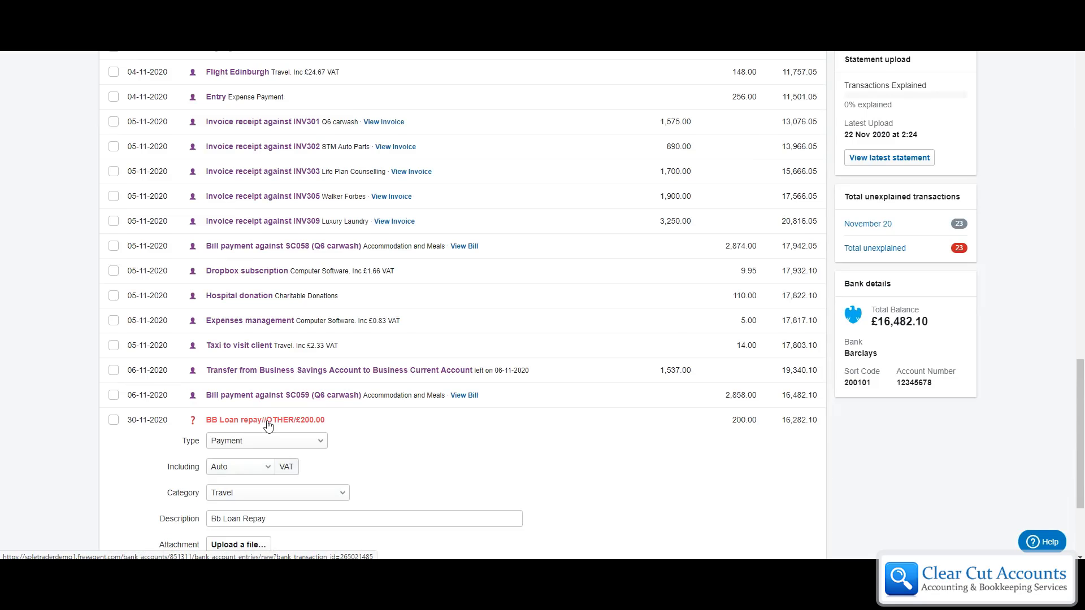
pyautogui.scroll(-3, 268, 425)
pyautogui.click(318, 284)
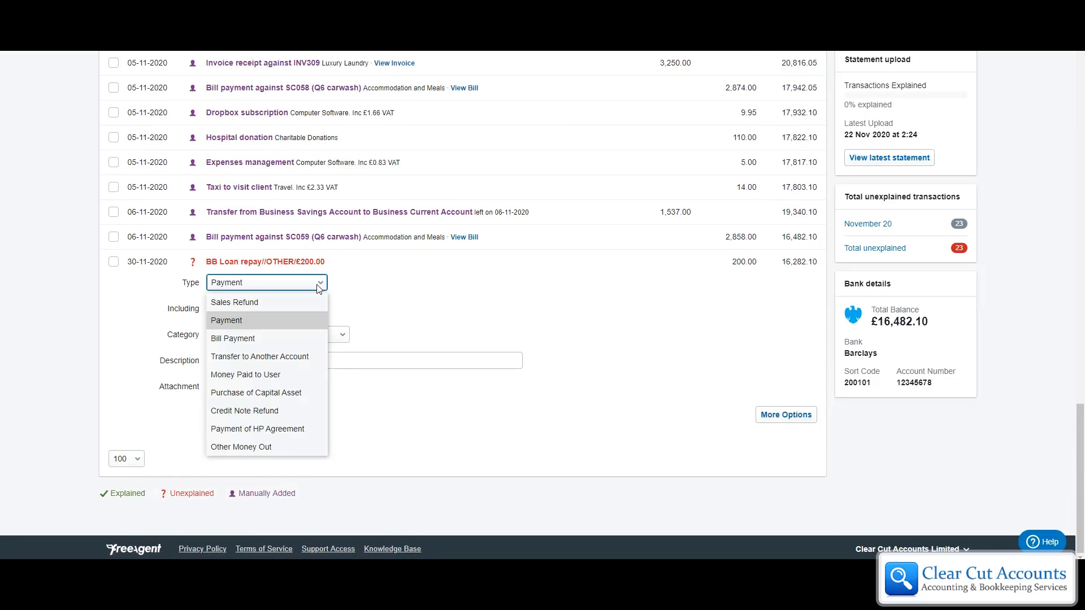
pyautogui.click(249, 358)
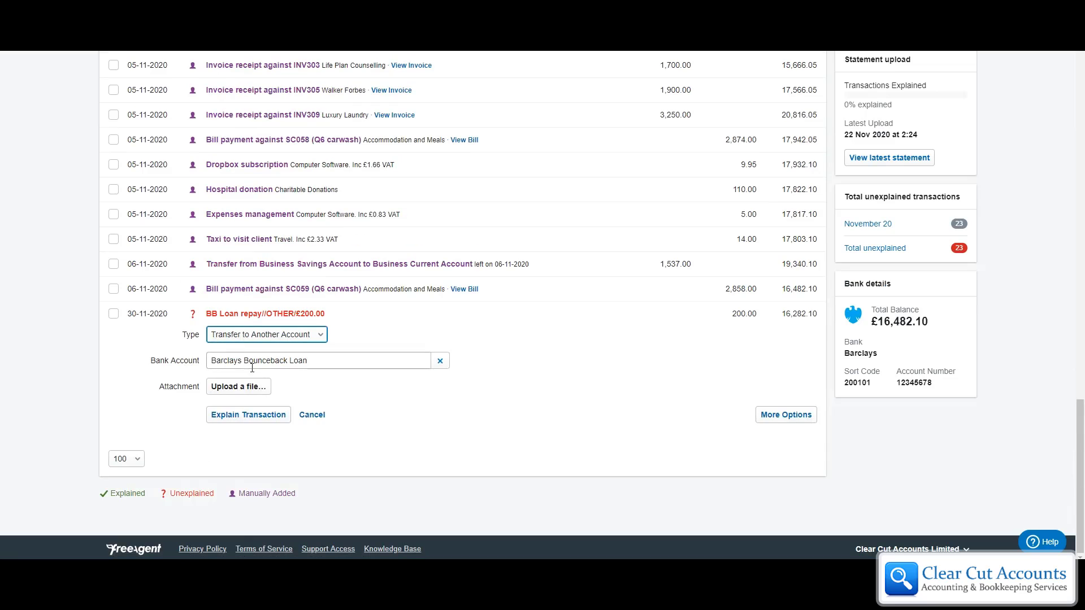
pyautogui.click(245, 416)
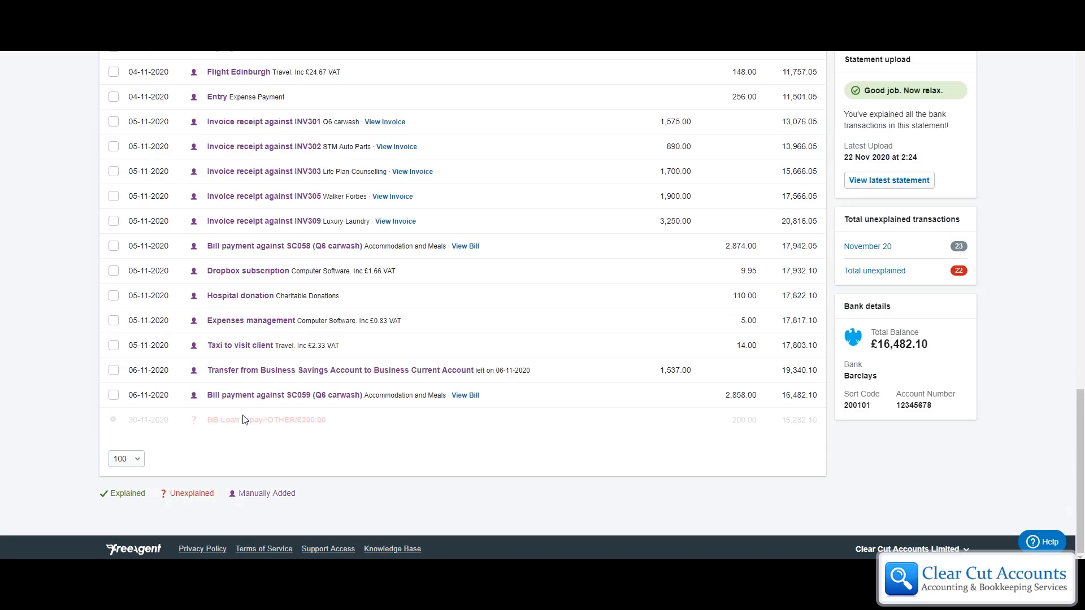
pyautogui.scroll(15, 398, 420)
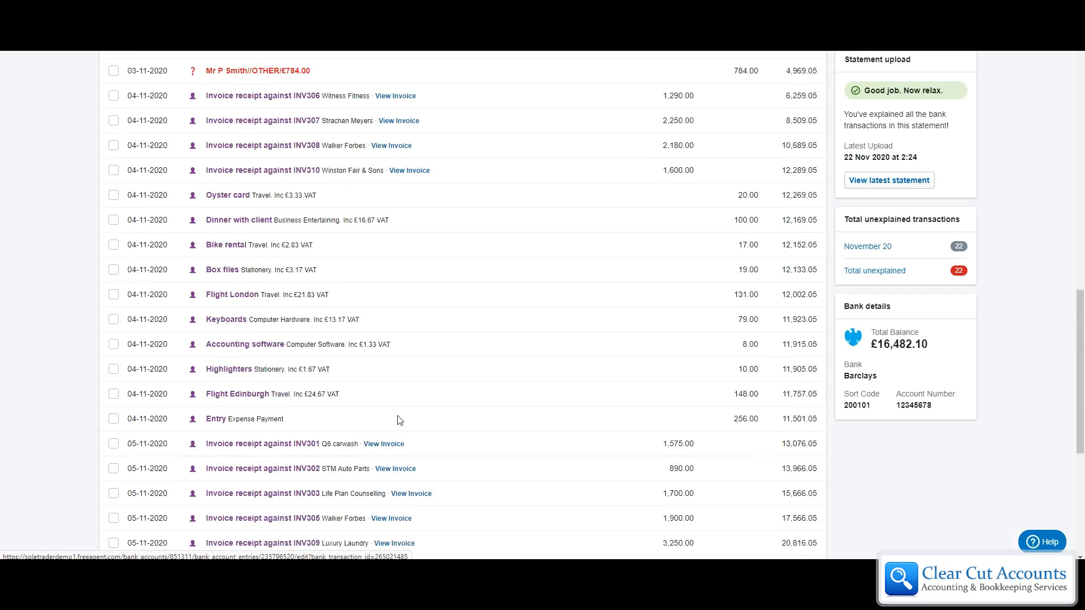
# Switch to the Barclays Bounceback Loan account showing the £200 transfer in and -5,850.00 balance
pyautogui.scroll(2, 398, 420)
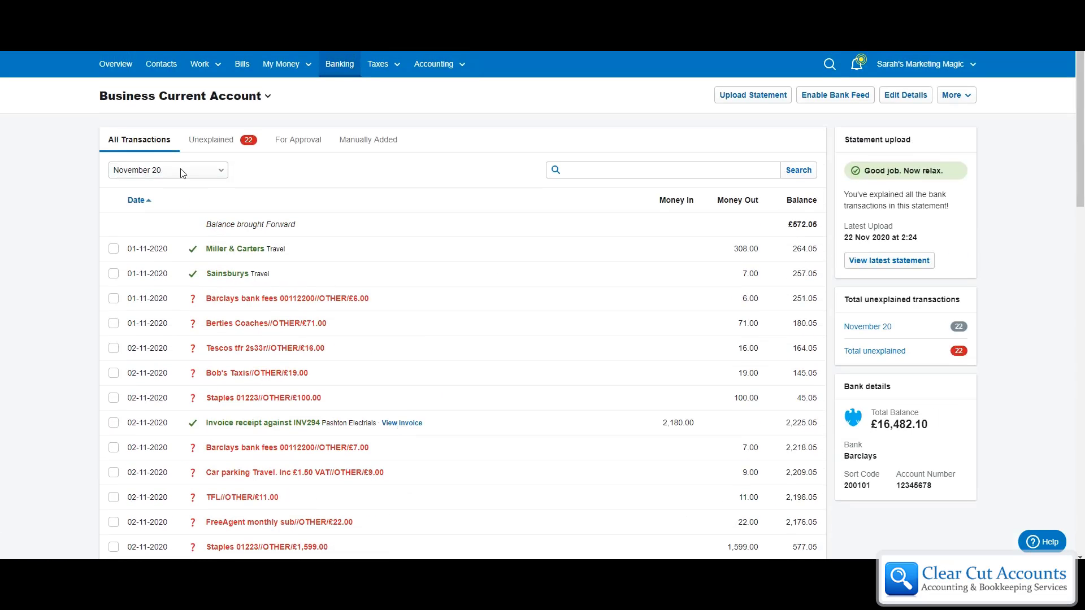
pyautogui.click(267, 97)
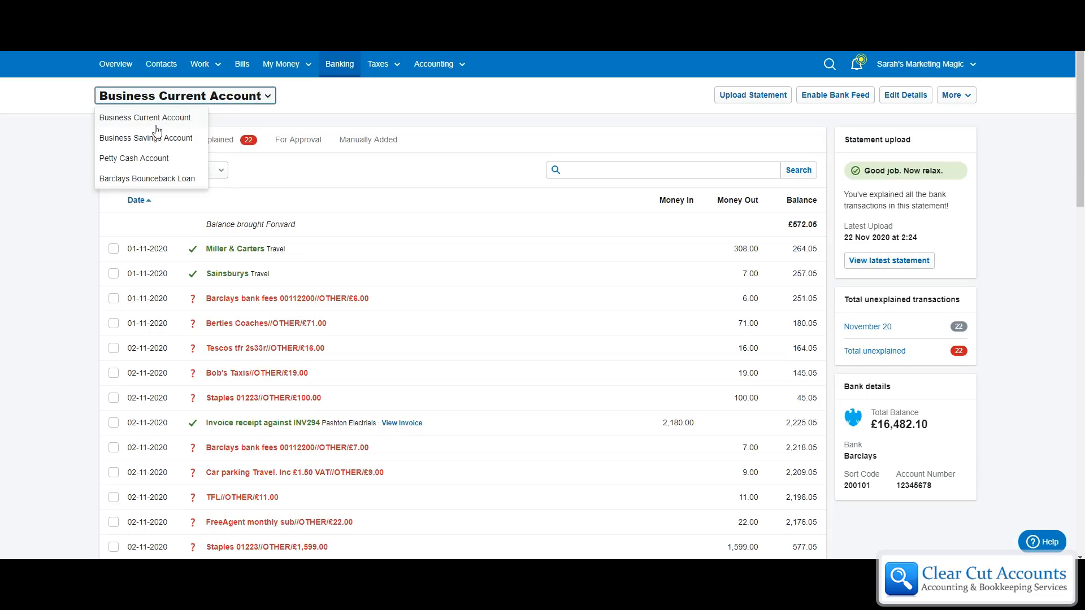
pyautogui.click(140, 183)
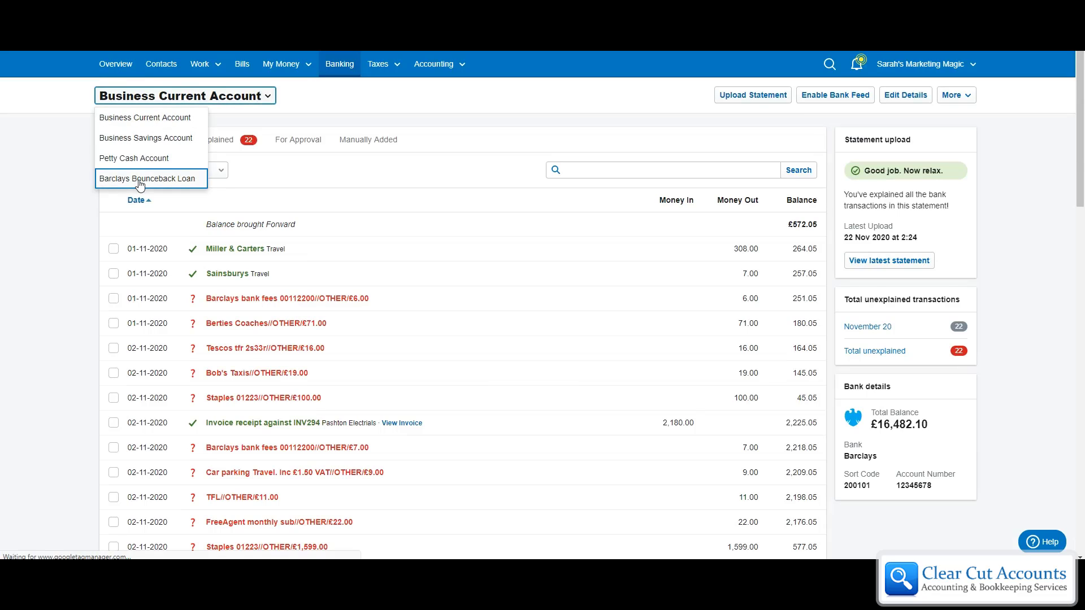